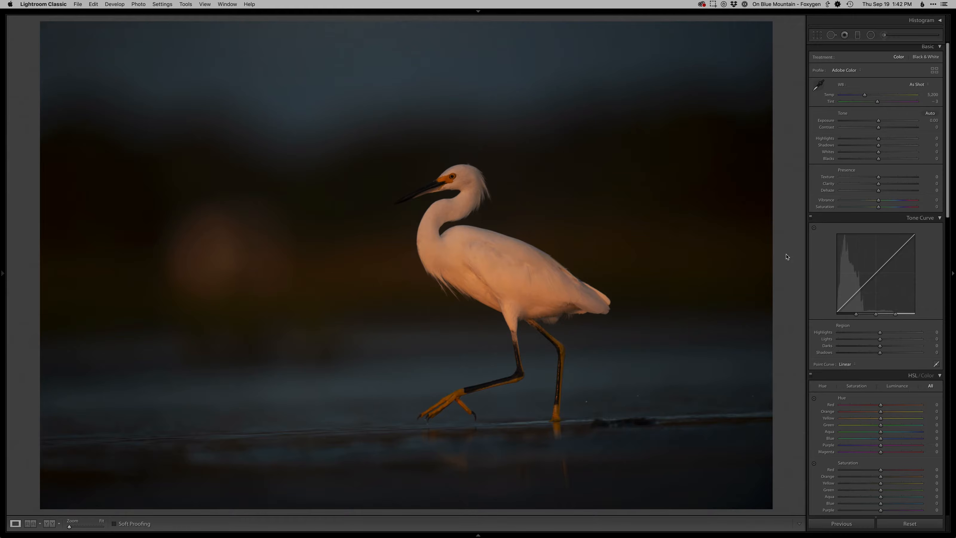
# Straighten the photo along the waterline to an angle of 2.25 and shift the egret slightly within the crop.
pyautogui.press('r')
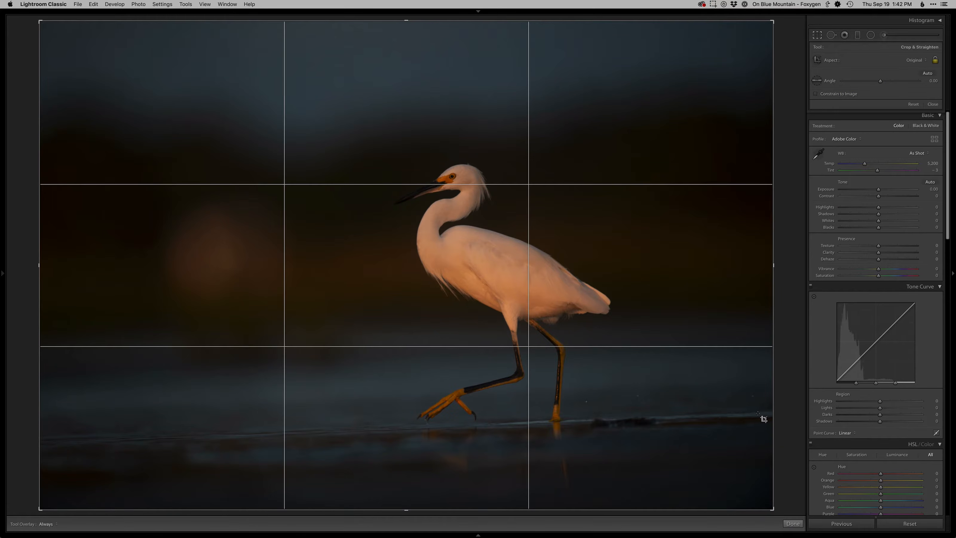
pyautogui.moveTo(757, 415)
pyautogui.mouseDown()
pyautogui.moveTo(10, 436)
pyautogui.moveTo(13, 444)
pyautogui.mouseUp()
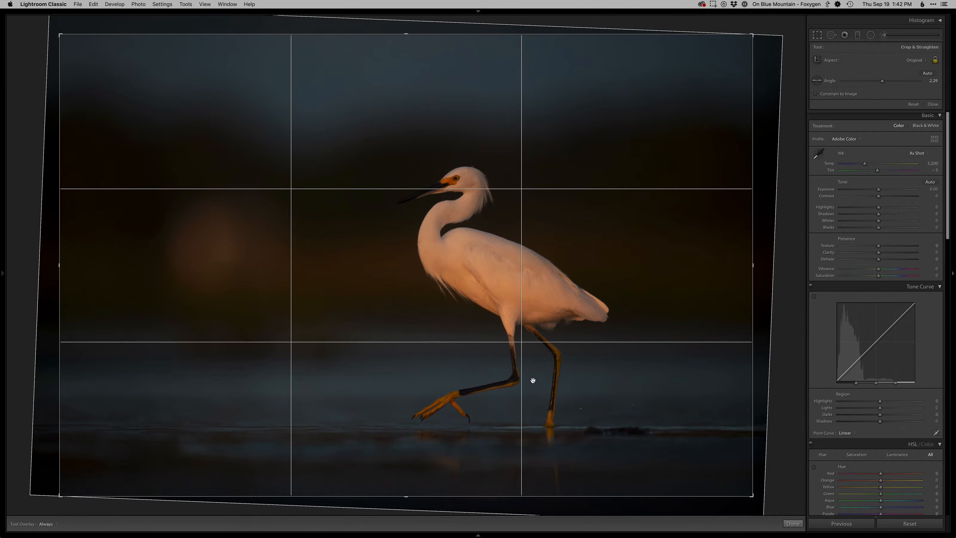
pyautogui.moveTo(775, 420); pyautogui.dragTo(776, 420)
pyautogui.moveTo(688, 413); pyautogui.dragTo(694, 412)
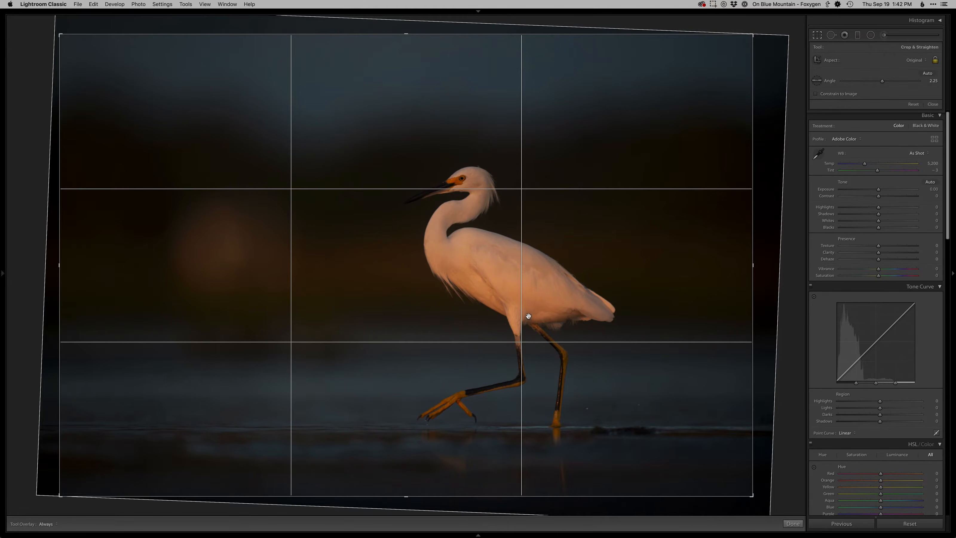
pyautogui.press('Return')
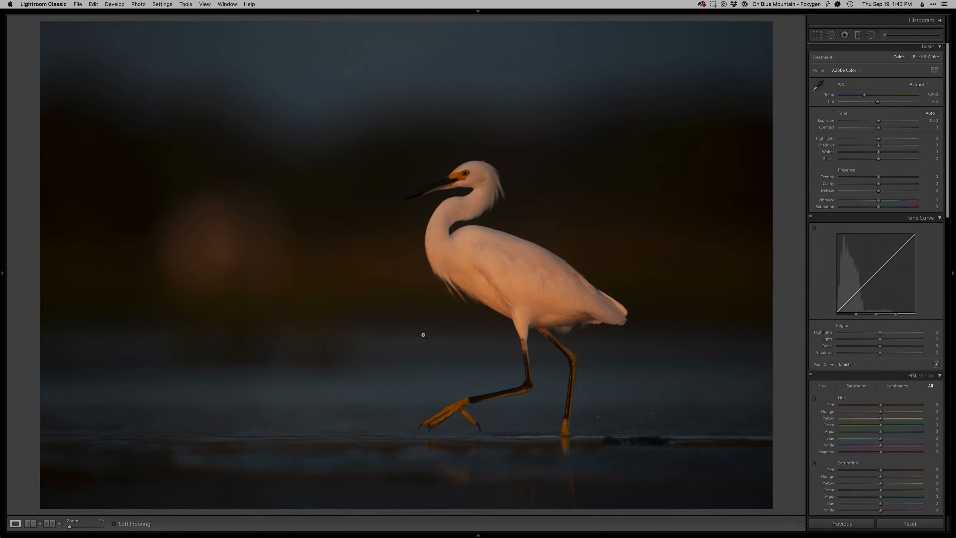
# Set the photo's exposure to +0.60 and its white balance temperature to 5,500.
pyautogui.press('shift')
pyautogui.hotkey('shift', '=')
pyautogui.hotkey('shift', '=')
pyautogui.hotkey('shift', '=')
pyautogui.hotkey('shift', '=')
pyautogui.hotkey('shift', '=')
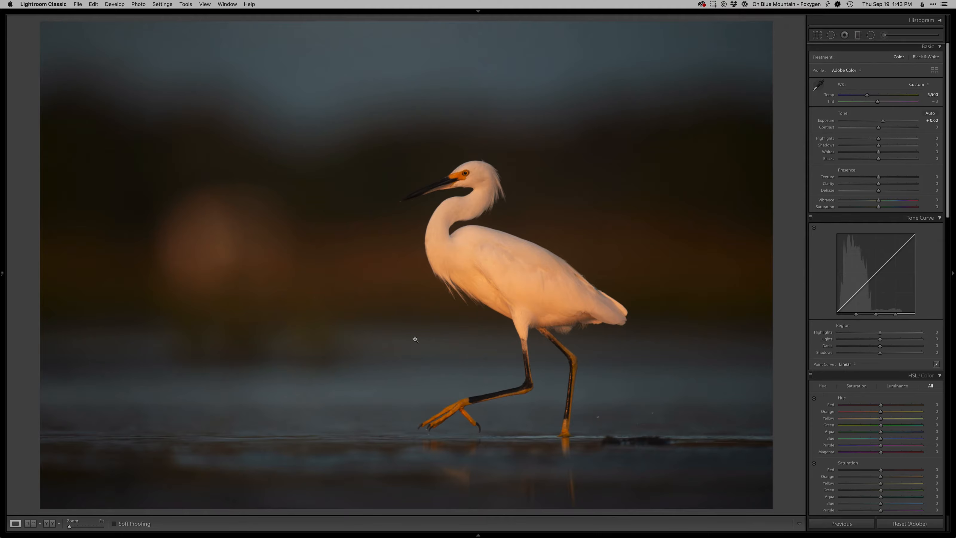
# Set the tone curve's Lights to +10, and the basic Shadows to +40 and Blacks to -20.
pyautogui.press('=')
pyautogui.press('=')
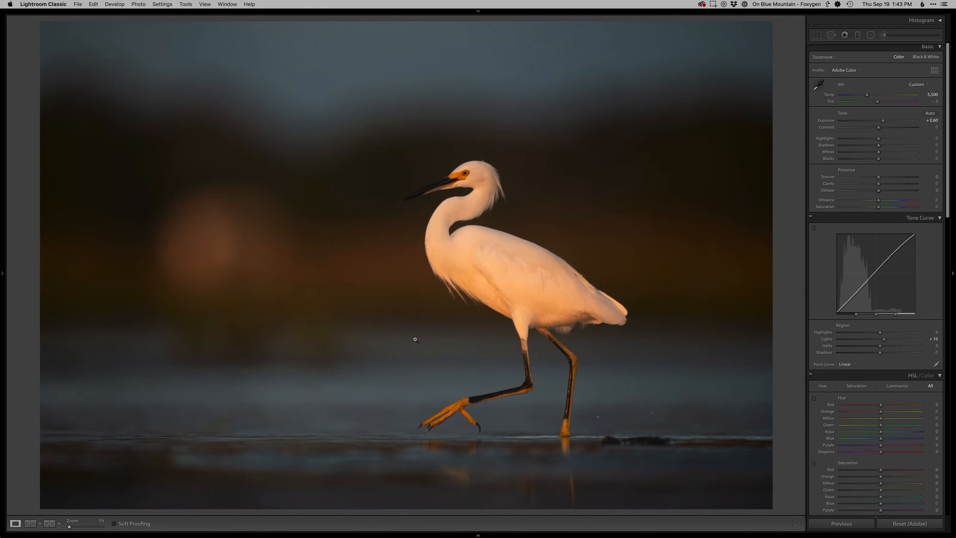
pyautogui.press('super+shift+z')
pyautogui.press('=')
pyautogui.press('=')
# Add two graduated filters with temperature -11, one over the water and one over the sky.
pyautogui.press('m')
pyautogui.moveTo(410, 440); pyautogui.dragTo(413, 320)
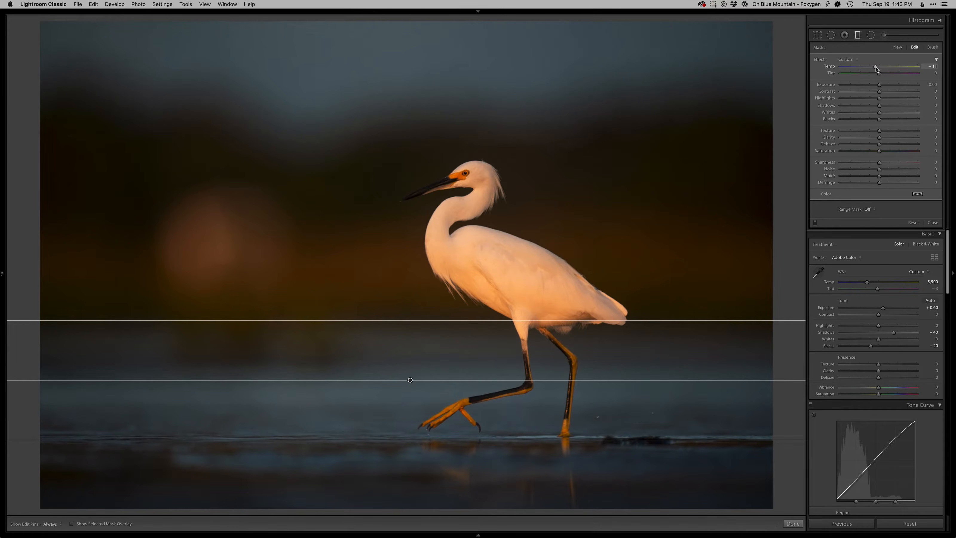
pyautogui.moveTo(415, 53); pyautogui.dragTo(416, 155)
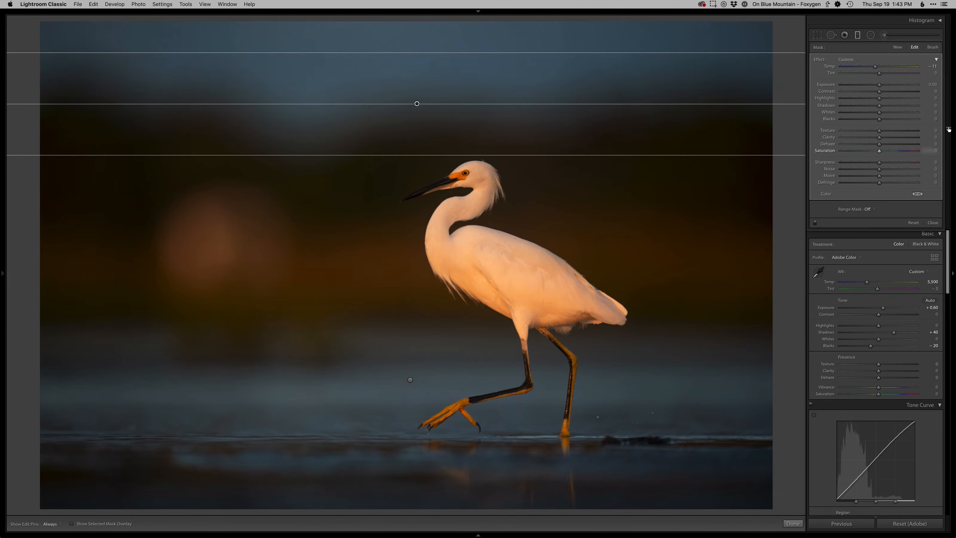
pyautogui.press('m')
# Enable the lens profile corrections and set their vignetting amount to 80.
pyautogui.scroll(-10, 876, 377)
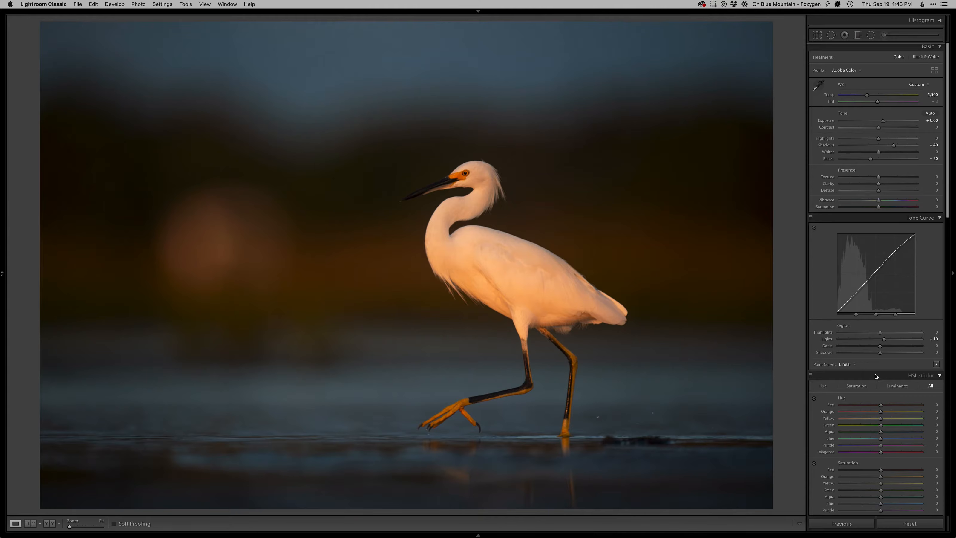
pyautogui.scroll(-10, 876, 377)
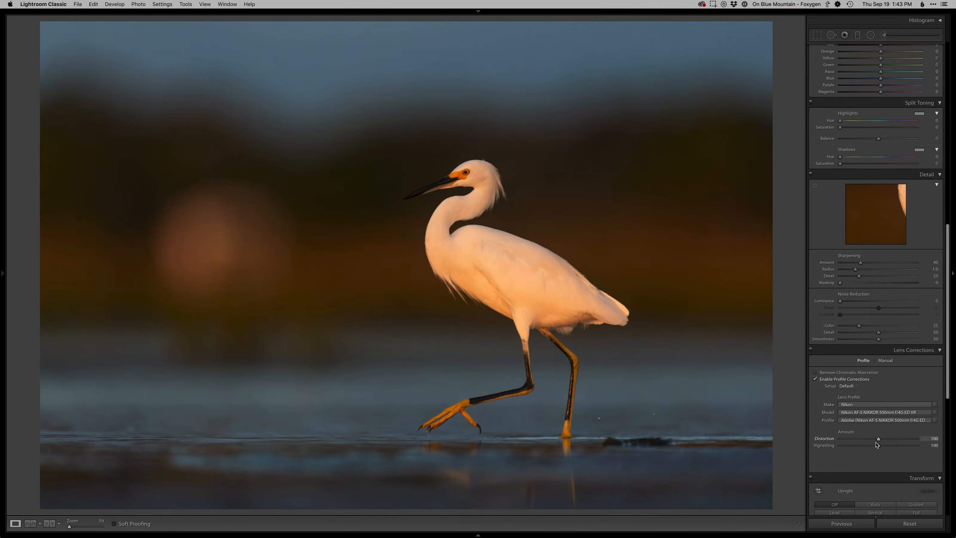
pyautogui.moveTo(878, 446); pyautogui.dragTo(872, 446)
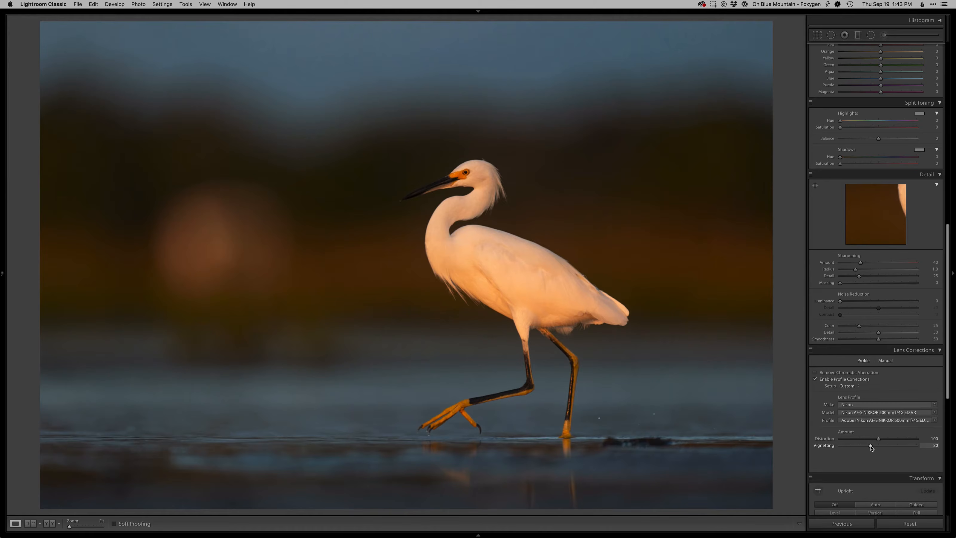
pyautogui.moveTo(872, 447); pyautogui.dragTo(872, 447)
pyautogui.scroll(20, 872, 414)
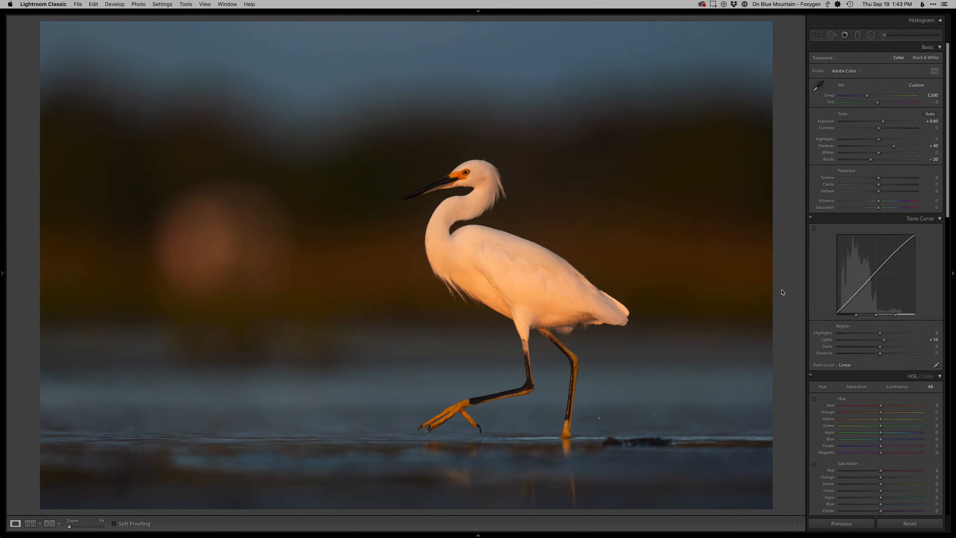
# Send the adjusted photo to Photoshop and add a new layer named Retouch above the background.
pyautogui.press('super+e')
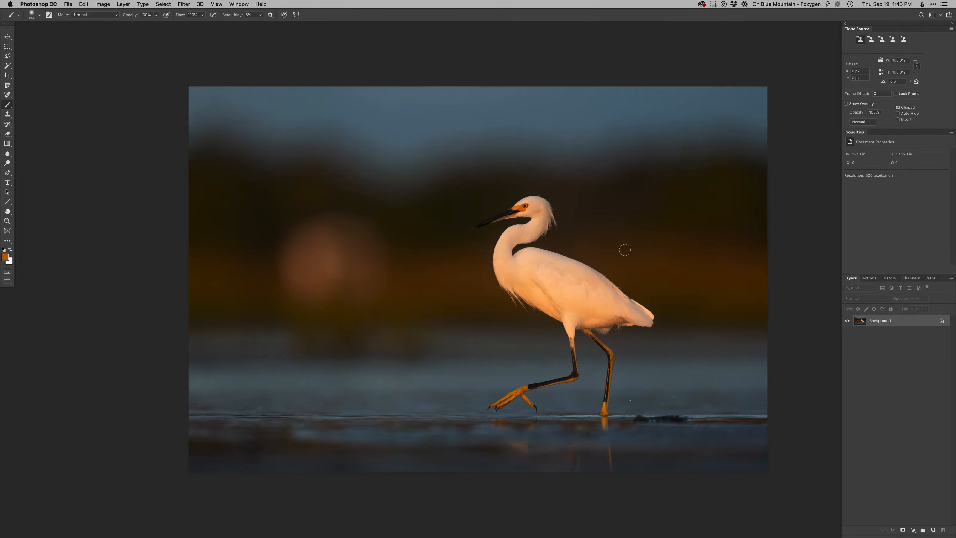
pyautogui.press('F2')
# Clone out the dark debris on the waterline behind the egret's standing foot using the Clone Stamp.
pyautogui.press('s')
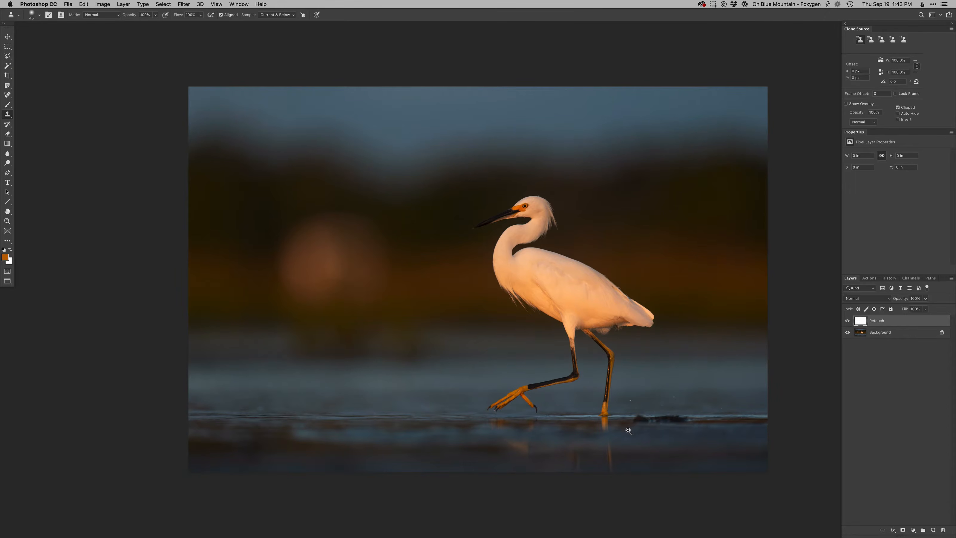
pyautogui.keyDown('super'); pyautogui.click(635, 419); pyautogui.keyUp('super')
pyautogui.keyDown('super'); pyautogui.click(634, 419); pyautogui.keyUp('super')
pyautogui.keyDown('super'); pyautogui.click(634, 419); pyautogui.keyUp('super')
pyautogui.moveTo(635, 419); pyautogui.dragTo(532, 381)
pyautogui.keyDown('alt'); pyautogui.click(520, 369); pyautogui.keyUp('alt')
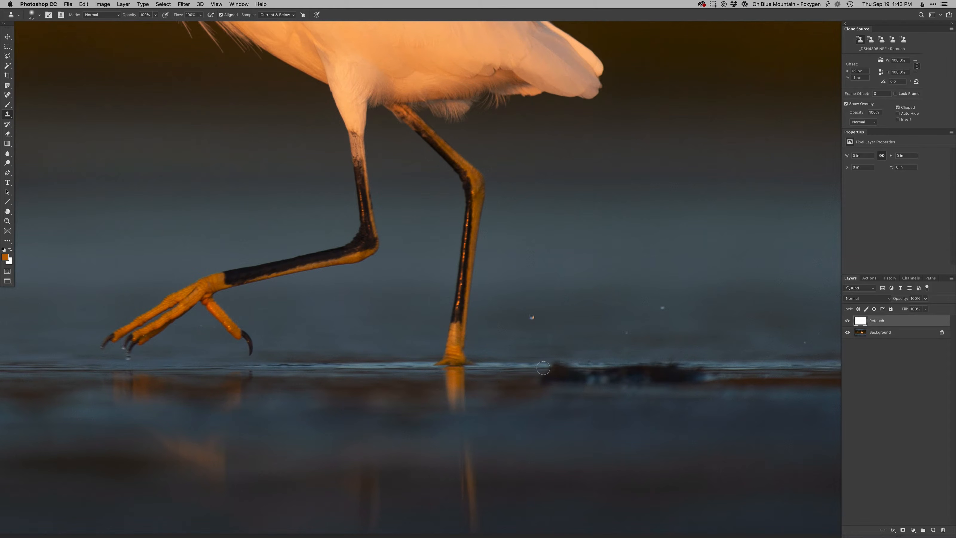
pyautogui.moveTo(543, 369)
pyautogui.mouseDown()
pyautogui.moveTo(541, 390)
pyautogui.moveTo(542, 381)
pyautogui.mouseUp()
pyautogui.moveTo(564, 375)
pyautogui.mouseDown()
pyautogui.moveTo(587, 386)
pyautogui.moveTo(646, 378)
pyautogui.moveTo(639, 385)
pyautogui.moveTo(620, 371)
pyautogui.moveTo(626, 363)
pyautogui.moveTo(629, 382)
pyautogui.moveTo(651, 371)
pyautogui.moveTo(655, 381)
pyautogui.moveTo(711, 367)
pyautogui.moveTo(643, 368)
pyautogui.moveTo(668, 380)
pyautogui.mouseUp()
pyautogui.keyDown('alt'); pyautogui.click(718, 367); pyautogui.keyUp('alt')
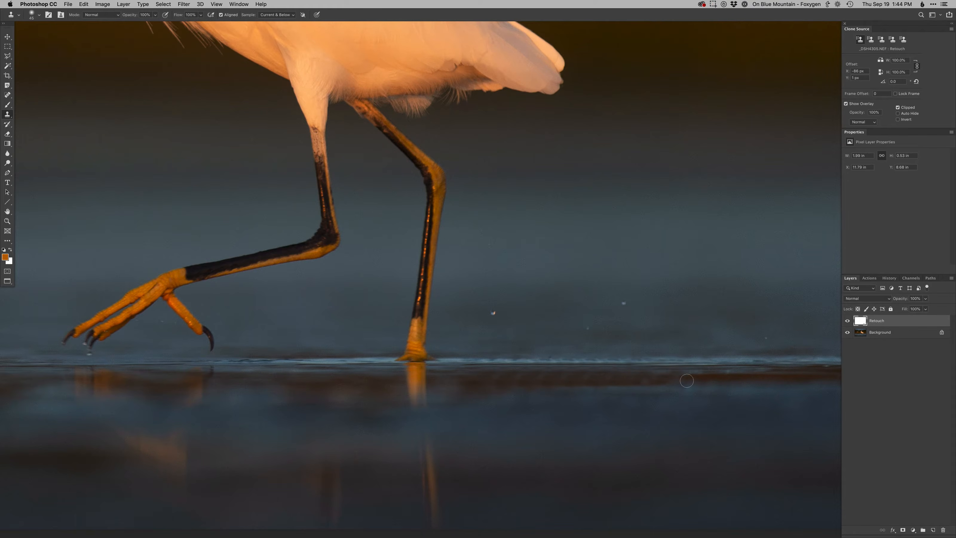
# Clone nearby water over the patched shoreline to blend the area where the debris was.
pyautogui.keyDown('alt'); pyautogui.click(581, 375); pyautogui.keyUp('alt')
pyautogui.moveTo(498, 361)
pyautogui.mouseDown()
pyautogui.moveTo(625, 348)
pyautogui.moveTo(485, 356)
pyautogui.moveTo(611, 354)
pyautogui.moveTo(502, 389)
pyautogui.moveTo(527, 383)
pyautogui.moveTo(475, 383)
pyautogui.moveTo(569, 383)
pyautogui.moveTo(471, 385)
pyautogui.moveTo(612, 379)
pyautogui.mouseUp()
pyautogui.keyDown('alt'); pyautogui.click(521, 359); pyautogui.keyUp('alt')
pyautogui.keyDown('alt'); pyautogui.click(567, 380); pyautogui.keyUp('alt')
pyautogui.keyDown('alt'); pyautogui.click(564, 344); pyautogui.keyUp('alt')
pyautogui.moveTo(571, 345); pyautogui.dragTo(572, 346)
pyautogui.scroll(-5, 581, 366)
# Clone out the large blurred pink orb in the dark background in front of the egret.
pyautogui.moveTo(570, 387); pyautogui.dragTo(588, 395)
pyautogui.moveTo(527, 364); pyautogui.dragTo(636, 460)
pyautogui.moveTo(416, 325)
pyautogui.mouseDown()
pyautogui.moveTo(471, 348)
pyautogui.moveTo(419, 317)
pyautogui.mouseUp()
pyautogui.keyDown('alt'); pyautogui.click(330, 290); pyautogui.keyUp('alt')
pyautogui.moveTo(356, 294)
pyautogui.mouseDown()
pyautogui.moveTo(342, 323)
pyautogui.moveTo(360, 269)
pyautogui.moveTo(357, 281)
pyautogui.moveTo(371, 267)
pyautogui.moveTo(362, 293)
pyautogui.mouseUp()
pyautogui.keyDown('alt'); pyautogui.click(334, 350); pyautogui.keyUp('alt')
pyautogui.moveTo(422, 287)
pyautogui.mouseDown()
pyautogui.moveTo(447, 299)
pyautogui.moveTo(433, 279)
pyautogui.moveTo(412, 309)
pyautogui.mouseUp()
pyautogui.keyDown('alt'); pyautogui.click(462, 287); pyautogui.keyUp('alt')
pyautogui.keyDown('alt'); pyautogui.click(437, 342); pyautogui.keyUp('alt')
pyautogui.moveTo(412, 322)
pyautogui.mouseDown()
pyautogui.moveTo(391, 331)
pyautogui.moveTo(388, 349)
pyautogui.moveTo(397, 267)
pyautogui.moveTo(405, 292)
pyautogui.moveTo(387, 303)
pyautogui.mouseUp()
pyautogui.keyDown('alt'); pyautogui.click(354, 330); pyautogui.keyUp('alt')
pyautogui.keyDown('alt'); pyautogui.click(363, 302); pyautogui.keyUp('alt')
pyautogui.keyDown('alt'); pyautogui.click(436, 278); pyautogui.keyUp('alt')
pyautogui.keyDown('alt'); pyautogui.click(367, 310); pyautogui.keyUp('alt')
pyautogui.moveTo(395, 268)
pyautogui.mouseDown()
pyautogui.moveTo(423, 276)
pyautogui.moveTo(424, 322)
pyautogui.mouseUp()
pyautogui.keyDown('alt'); pyautogui.click(370, 293); pyautogui.keyUp('alt')
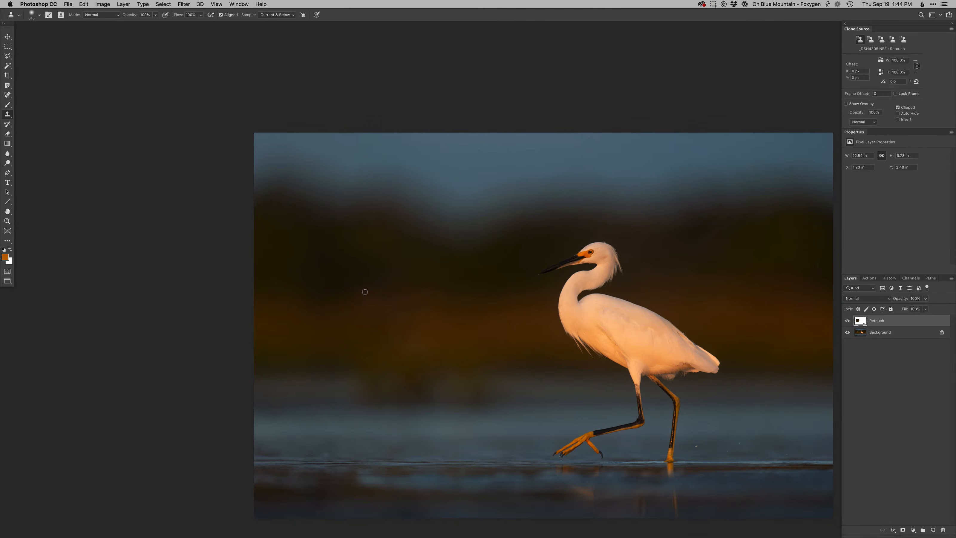
# Clone surrounding background tones over the remaining uneven patches where the pink orb was.
pyautogui.moveTo(357, 288)
pyautogui.mouseDown()
pyautogui.moveTo(379, 267)
pyautogui.moveTo(436, 276)
pyautogui.moveTo(399, 324)
pyautogui.moveTo(458, 336)
pyautogui.moveTo(399, 338)
pyautogui.mouseUp()
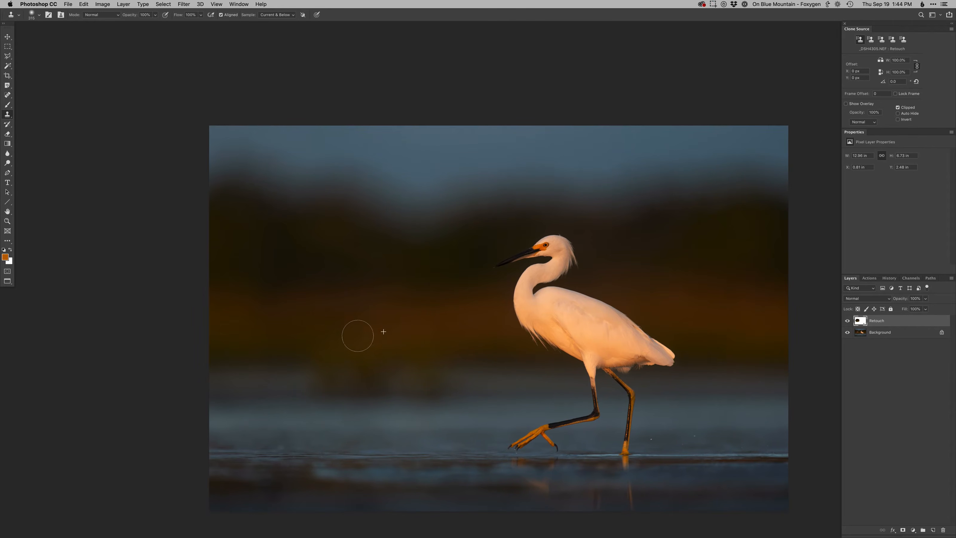
pyautogui.moveTo(389, 289); pyautogui.dragTo(374, 281)
pyautogui.moveTo(392, 330); pyautogui.dragTo(361, 318)
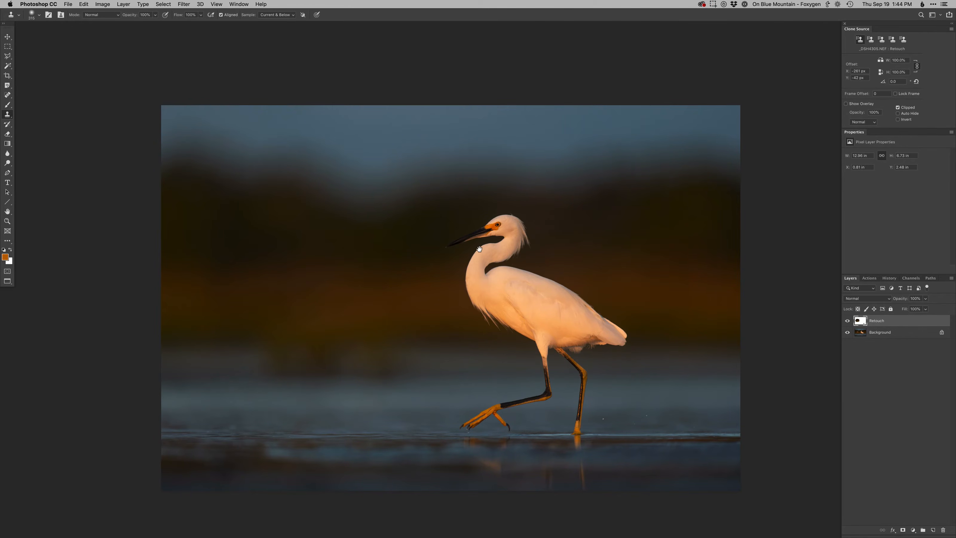
# Add a brightening Curves adjustment layer named Dodge with a black mask for work on the egret's head.
pyautogui.scroll(5, 484, 245)
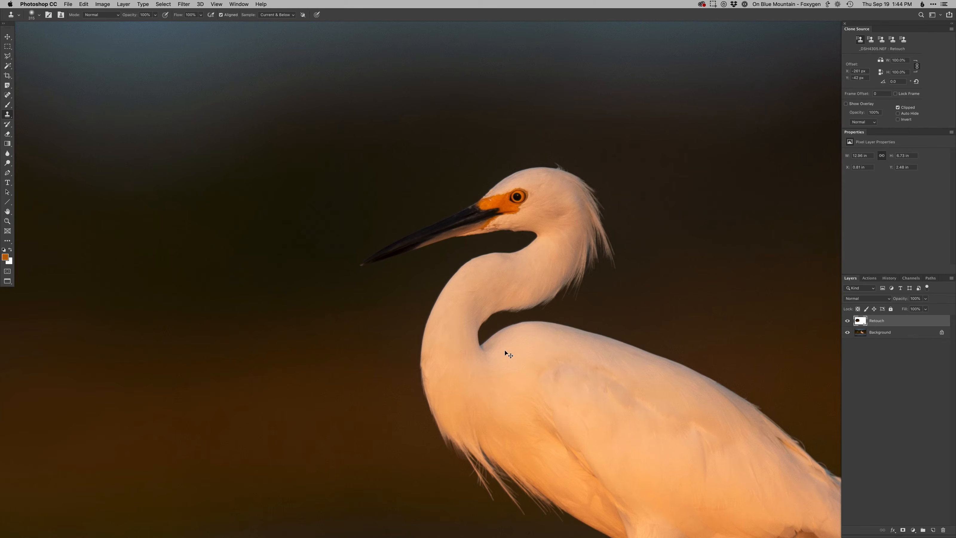
pyautogui.press('super+F2')
pyautogui.rightClick(515, 210)
pyautogui.moveTo(510, 217); pyautogui.dragTo(501, 218)
pyautogui.click(713, 4)
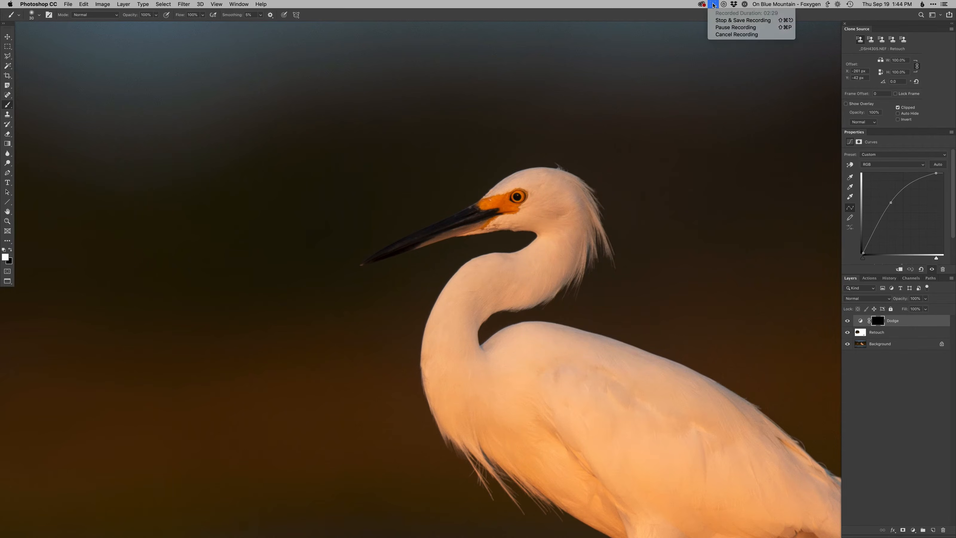
pyautogui.click(723, 28)
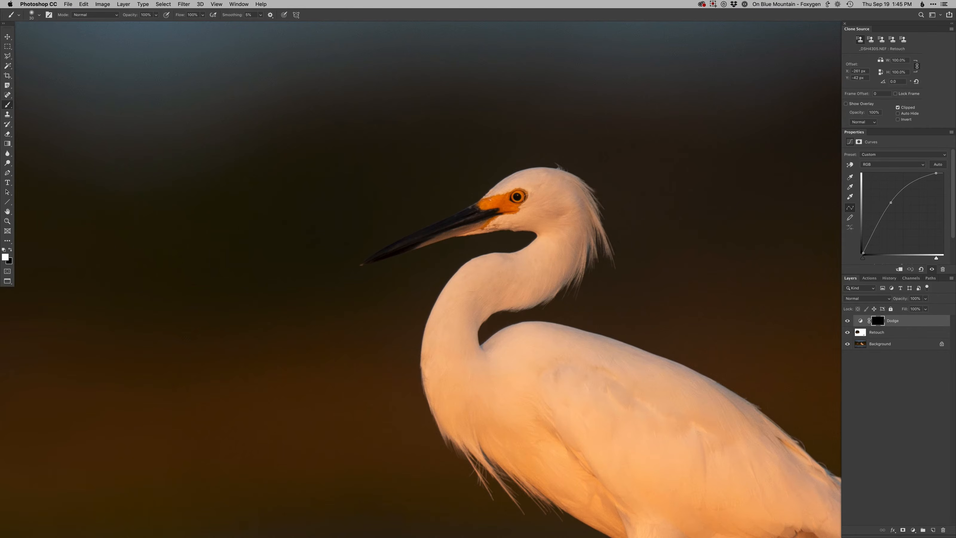
# Brighten the egret's iris by painting in white on the Dodge layer's mask with a small brush.
pyautogui.moveTo(529, 206); pyautogui.dragTo(517, 199)
pyautogui.keyDown('super'); pyautogui.click(517, 196); pyautogui.keyUp('super')
pyautogui.moveTo(520, 197)
pyautogui.mouseDown()
pyautogui.moveTo(499, 205)
pyautogui.moveTo(510, 206)
pyautogui.mouseUp()
pyautogui.press('x')
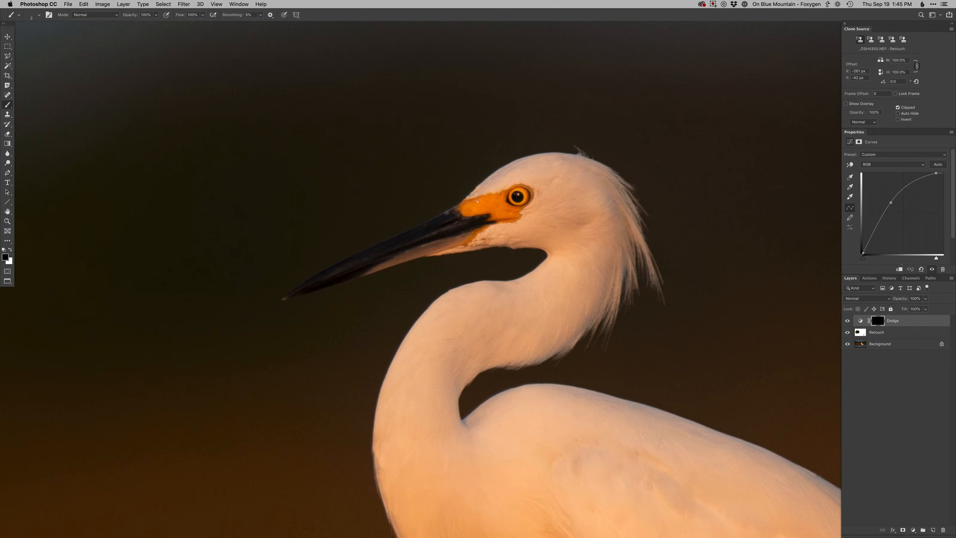
pyautogui.keyDown('alt'); pyautogui.click(516, 207); pyautogui.keyUp('alt')
pyautogui.keyDown('alt'); pyautogui.click(515, 207); pyautogui.keyUp('alt')
pyautogui.keyDown('alt'); pyautogui.click(512, 207); pyautogui.keyUp('alt')
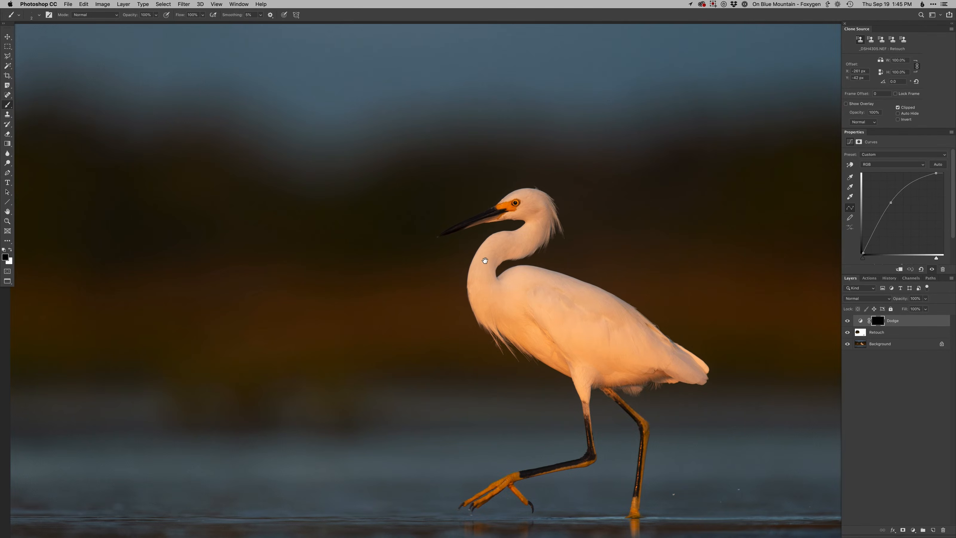
pyautogui.keyDown('alt'); pyautogui.click(490, 262); pyautogui.keyUp('alt')
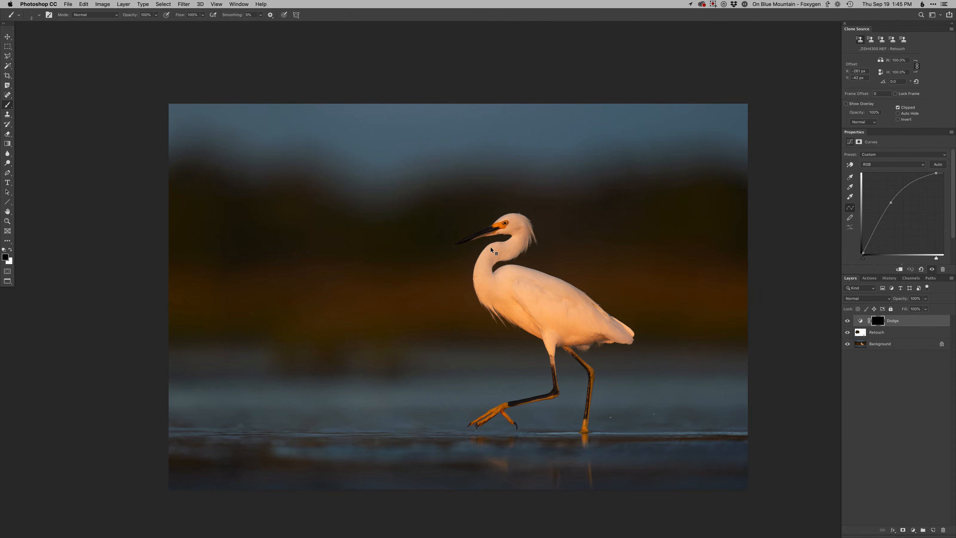
# Add a Curves adjustment layer with a mild contrast curve, invert its mask and paint the effect onto the egret's head.
pyautogui.press('ctrl+super+m')
pyautogui.press('Return')
pyautogui.click(920, 191)
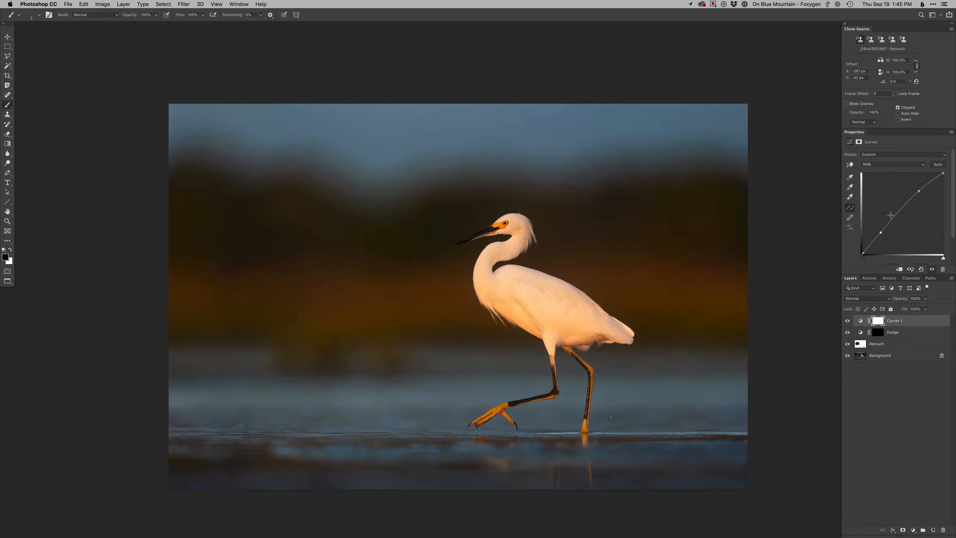
pyautogui.moveTo(515, 236); pyautogui.dragTo(508, 226)
pyautogui.press('super+i')
pyautogui.press('x')
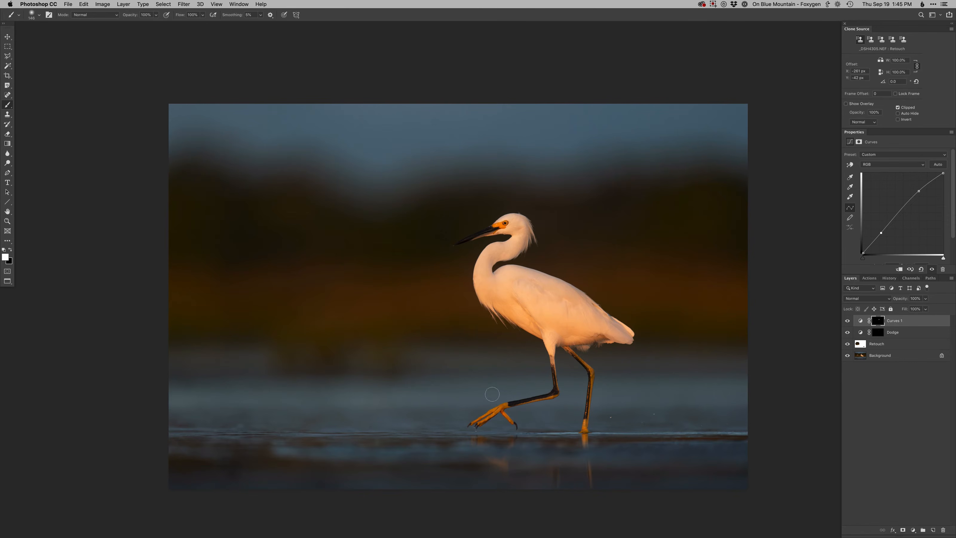
# Add another Curves adjustment layer with a stronger S-shaped contrast curve and invert its mask to black.
pyautogui.press('super+shift+n')
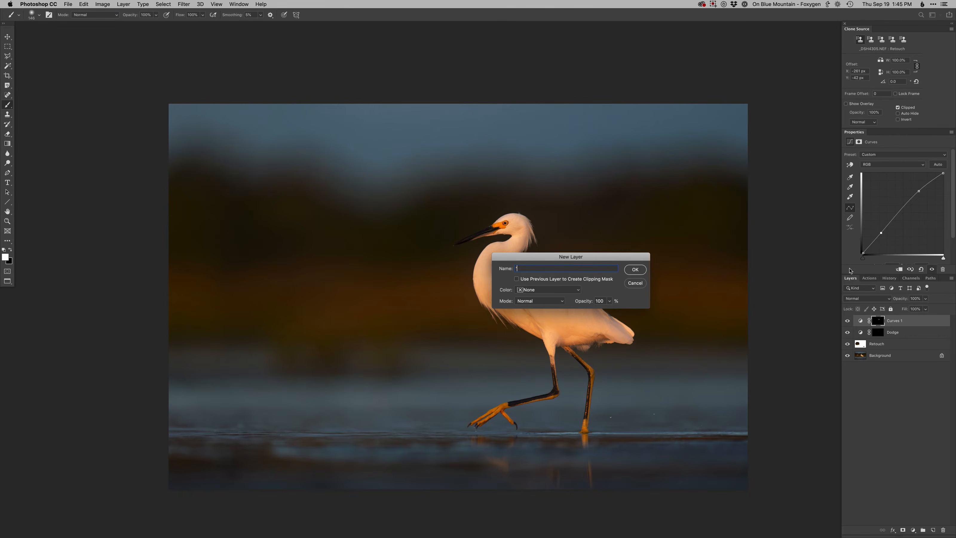
pyautogui.press('Return')
pyautogui.moveTo(919, 194); pyautogui.dragTo(913, 193)
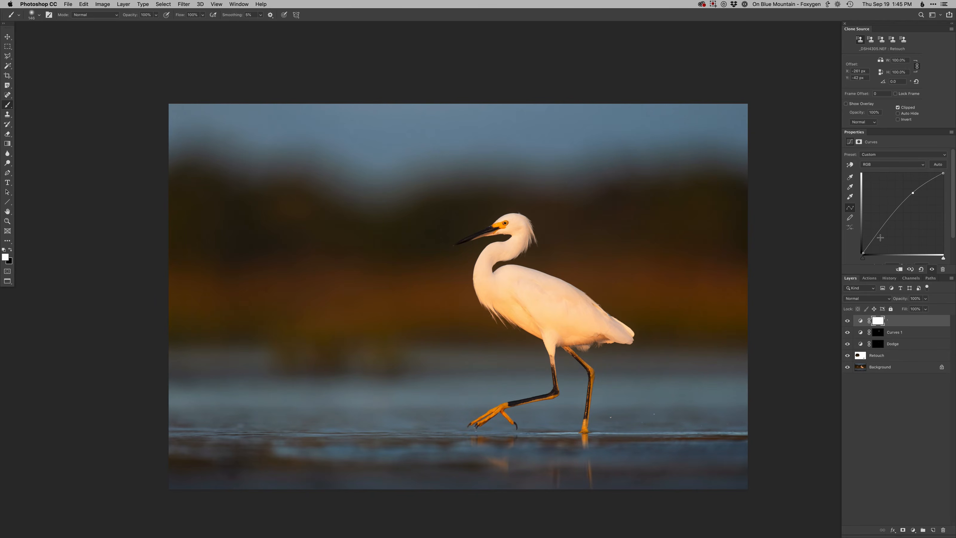
pyautogui.click(873, 240)
pyautogui.press('super+space')
pyautogui.press('Escape')
pyautogui.press('super+i')
# Select the egret's orange feet and legs by sampling their tones with Color Range inside a rectangular selection around the lower legs.
pyautogui.keyDown('super'); pyautogui.click(515, 424); pyautogui.keyUp('super')
pyautogui.keyDown('super'); pyautogui.click(515, 423); pyautogui.keyUp('super')
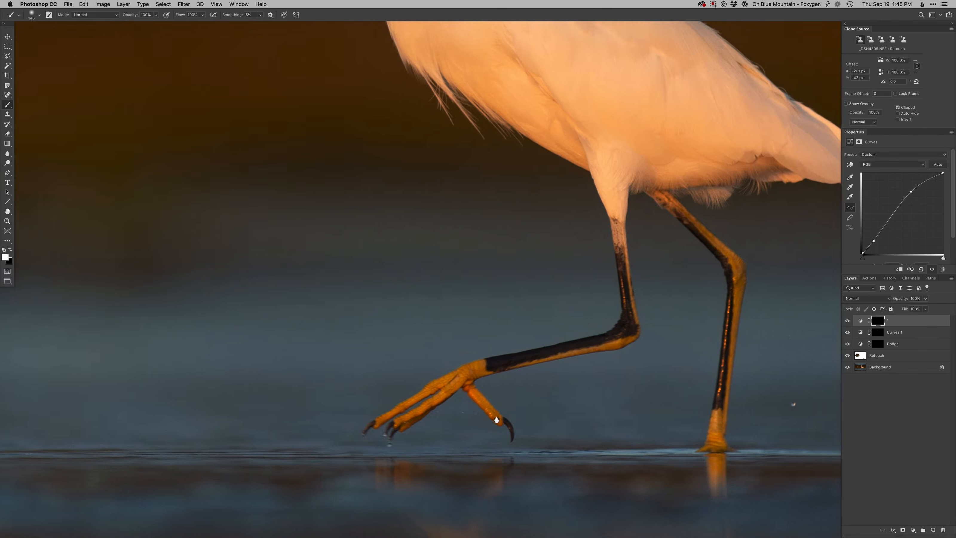
pyautogui.keyDown('alt'); pyautogui.click(501, 421); pyautogui.keyUp('alt')
pyautogui.press('m')
pyautogui.moveTo(355, 304)
pyautogui.mouseDown()
pyautogui.moveTo(587, 415)
pyautogui.moveTo(608, 441)
pyautogui.moveTo(603, 460)
pyautogui.moveTo(648, 473)
pyautogui.mouseUp()
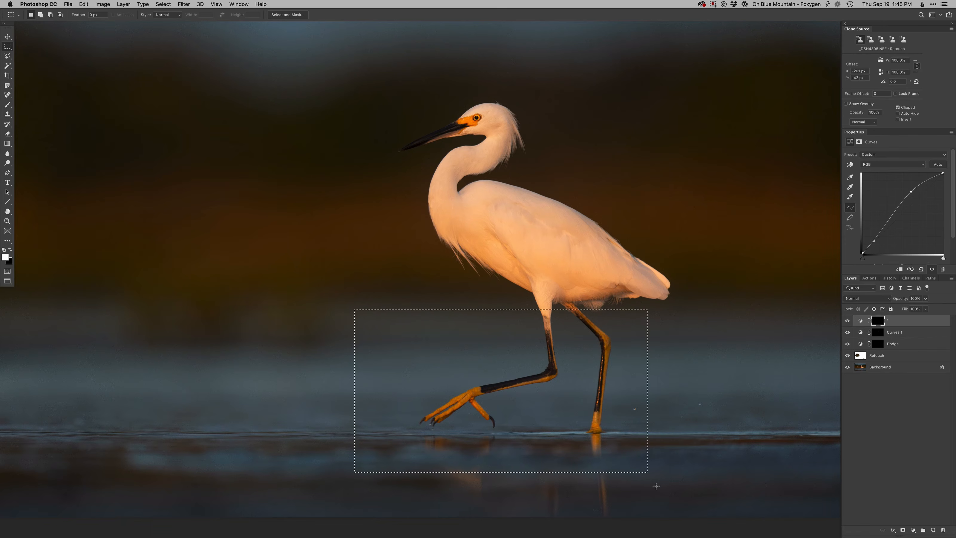
pyautogui.press('super+alt+shift+c')
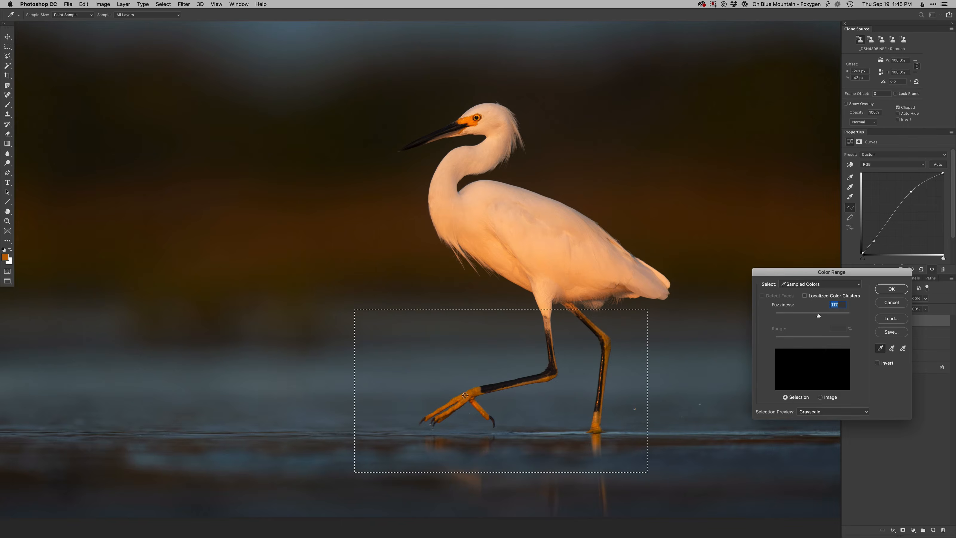
pyautogui.click(466, 396)
pyautogui.keyDown('shift'); pyautogui.click(456, 403); pyautogui.keyUp('shift')
pyautogui.keyDown('shift'); pyautogui.click(451, 403); pyautogui.keyUp('shift')
pyautogui.press('Return')
# Hide the selection edges and paint in white on the top Curves mask over both orange feet and legs.
pyautogui.press('super+h')
pyautogui.moveTo(459, 399)
pyautogui.mouseDown()
pyautogui.moveTo(471, 399)
pyautogui.moveTo(446, 408)
pyautogui.mouseUp()
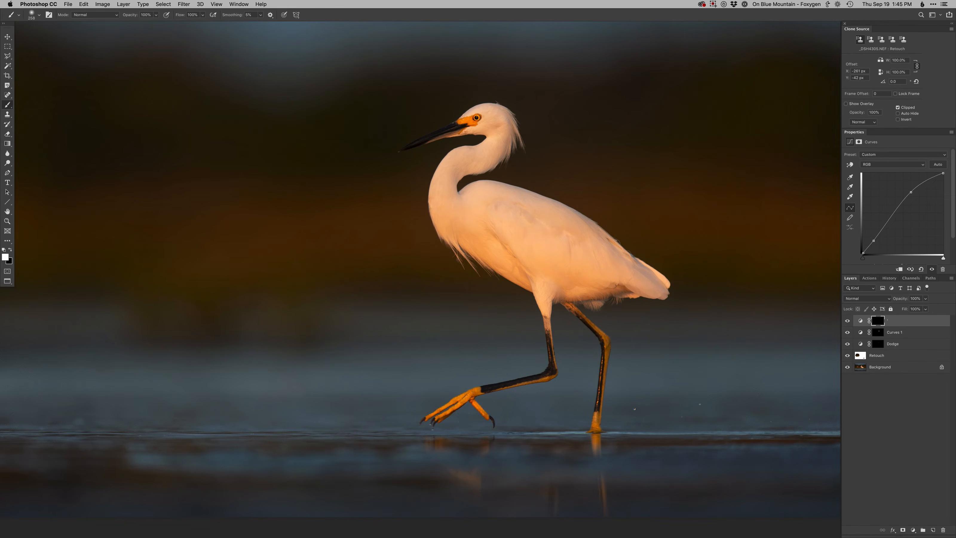
pyautogui.moveTo(589, 330)
pyautogui.mouseDown()
pyautogui.moveTo(572, 448)
pyautogui.moveTo(595, 429)
pyautogui.mouseUp()
pyautogui.press('super+minus')
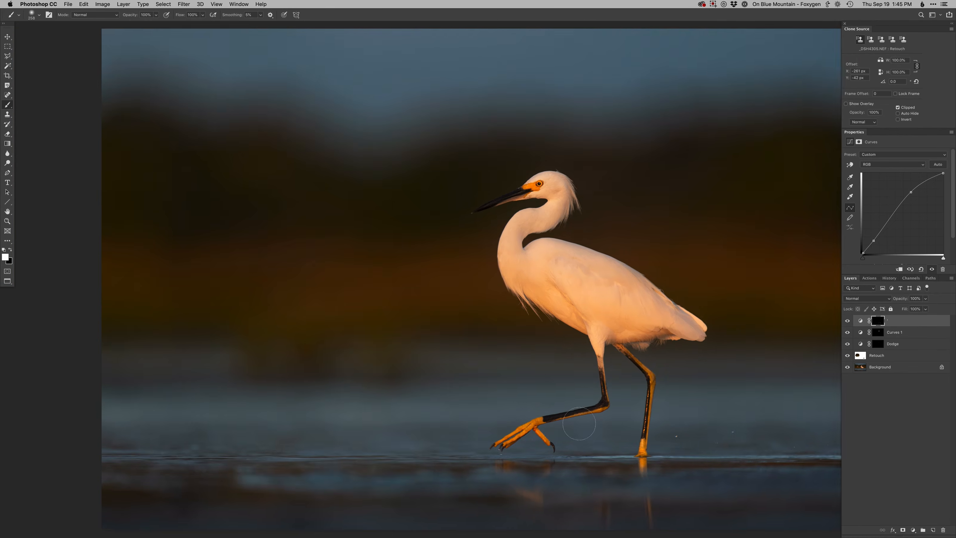
pyautogui.press('super+minus')
pyautogui.moveTo(533, 382); pyautogui.dragTo(530, 374)
# Compare the retouched image with the original by hiding and restoring every layer above Background.
pyautogui.moveTo(686, 409); pyautogui.dragTo(674, 410)
pyautogui.keyDown('alt'); pyautogui.click(847, 368); pyautogui.keyUp('alt')
pyautogui.keyDown('alt'); pyautogui.click(847, 367); pyautogui.keyUp('alt')
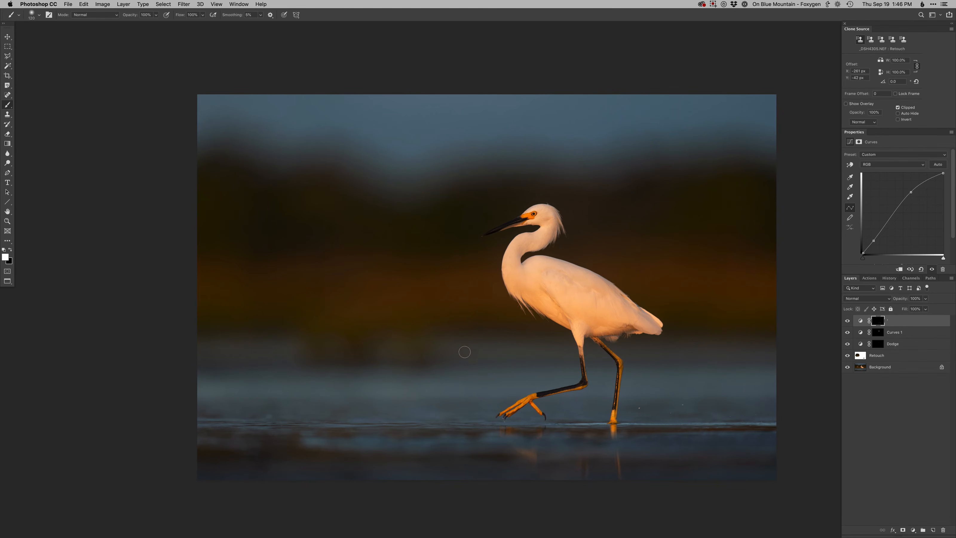
# Check the retouched egret in full-screen view, close the _DSH4305.psd document and switch to Lightroom Classic.
pyautogui.press('f')
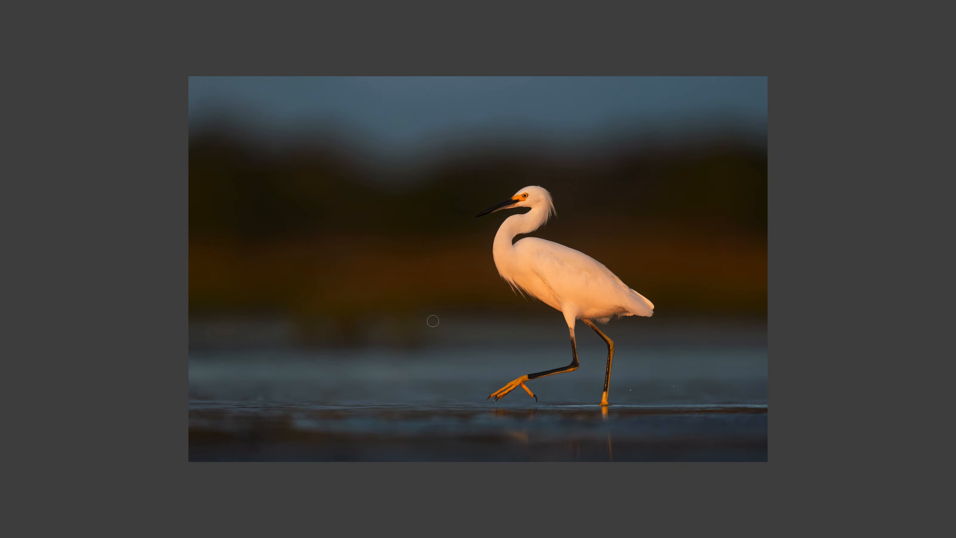
pyautogui.press('f')
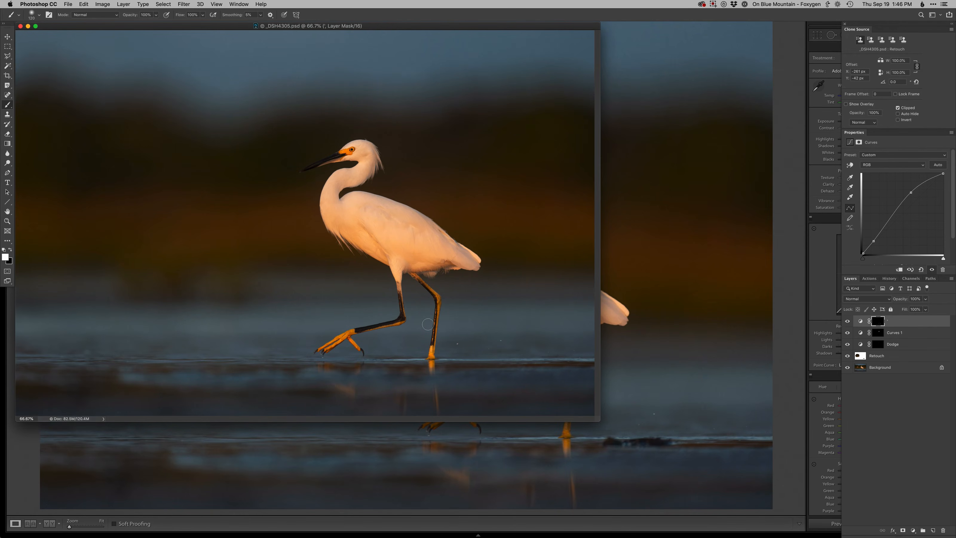
pyautogui.press('super+w')
pyautogui.press('super+Tab')
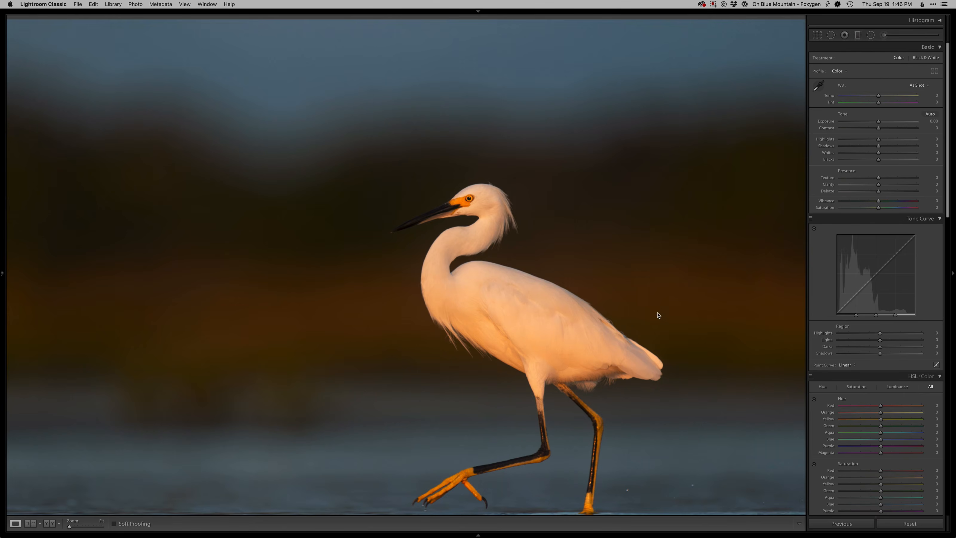
# Select the raw _DSH4305 NEF in the temp collection and reset all of its Develop adjustments.
pyautogui.press('g')
pyautogui.press('super+d')
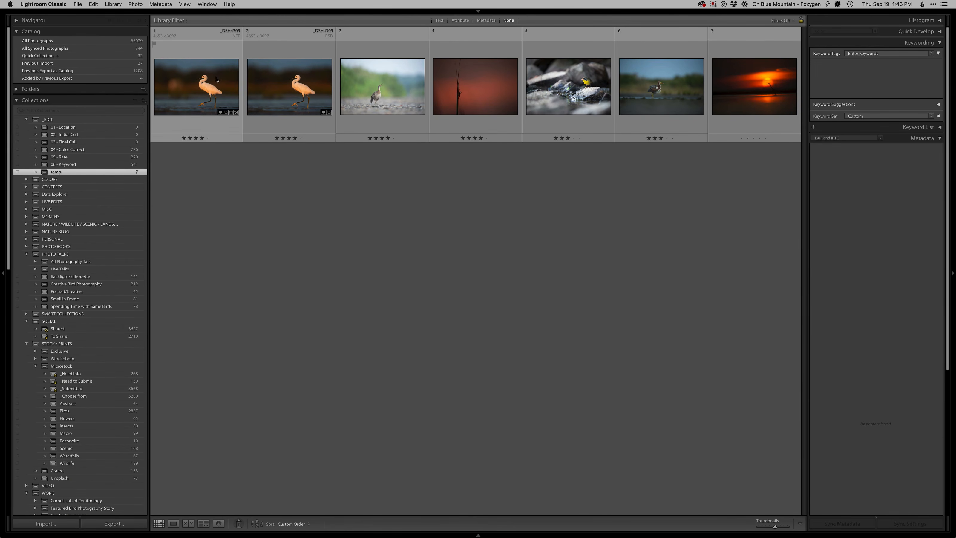
pyautogui.click(203, 113)
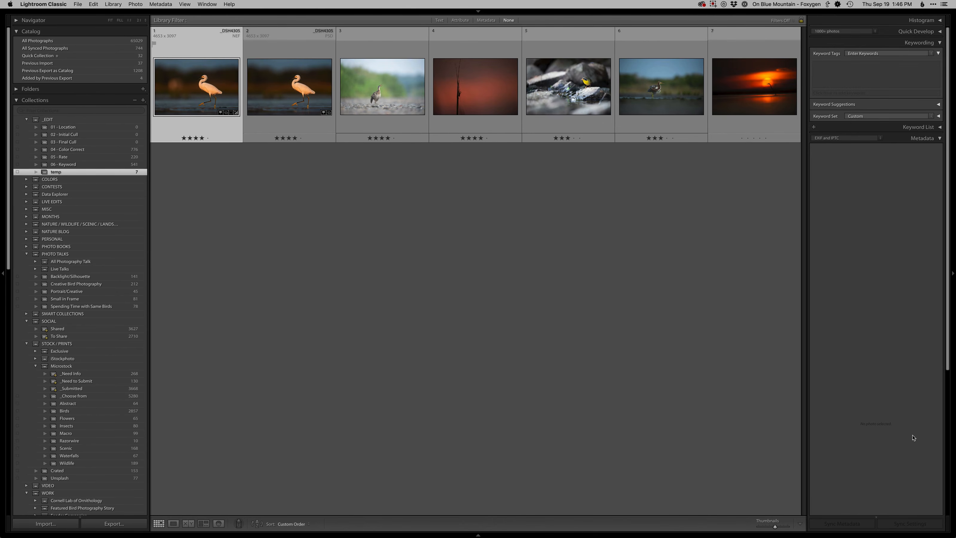
pyautogui.press('d')
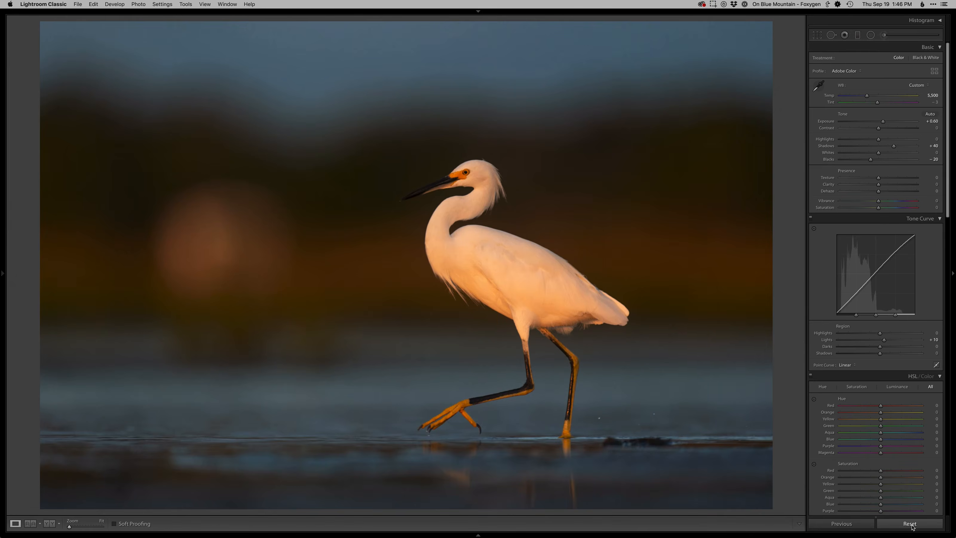
pyautogui.click(911, 524)
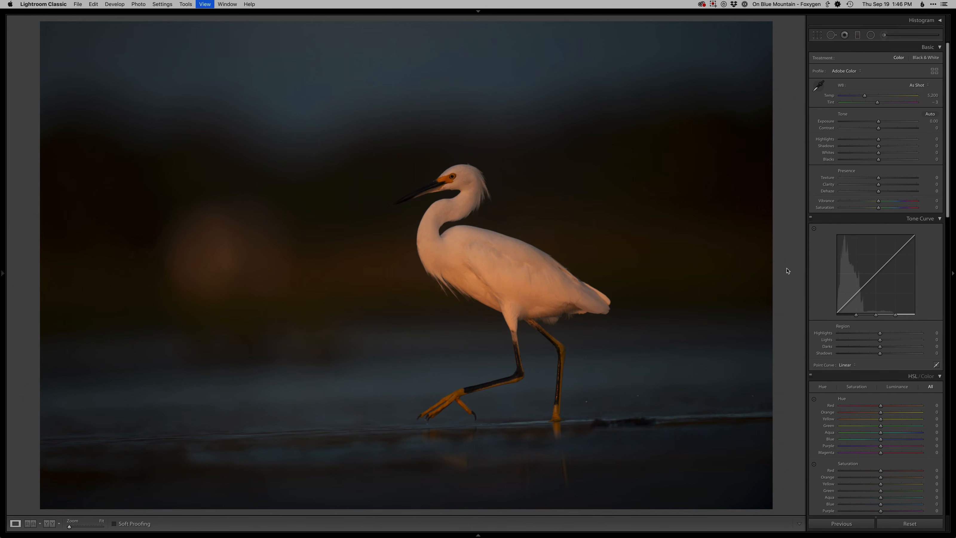
# Compare the unedited raw _DSH4305 file with the retouched PSD in Survey view with the panels hidden, making the PSD the active photo.
pyautogui.press('g')
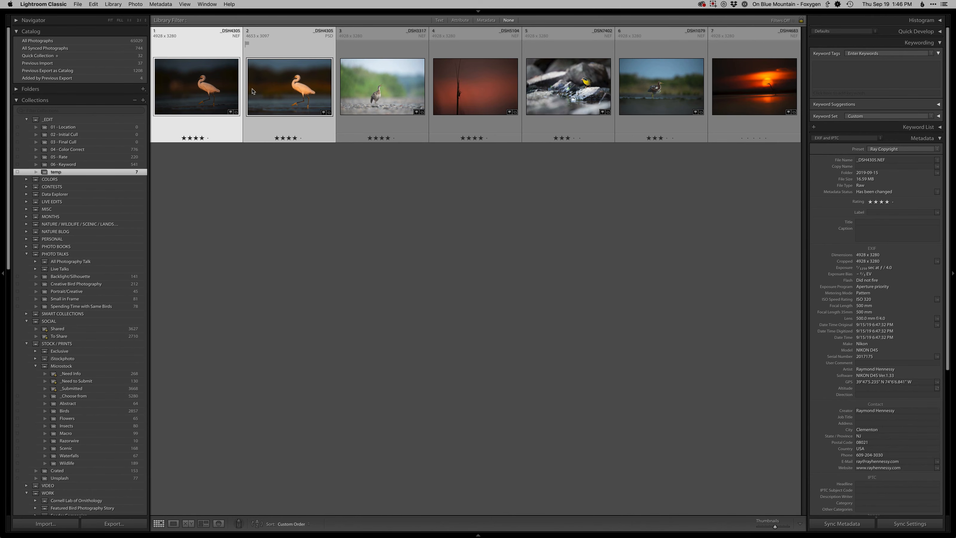
pyautogui.keyDown('super'); pyautogui.click(268, 93); pyautogui.keyUp('super')
pyautogui.press('n')
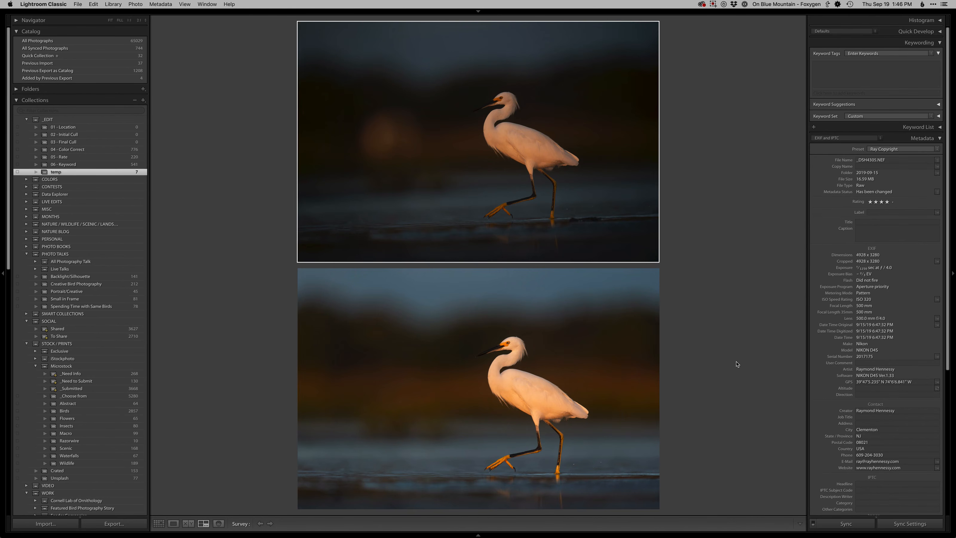
pyautogui.hotkey('shift', 'Tab')
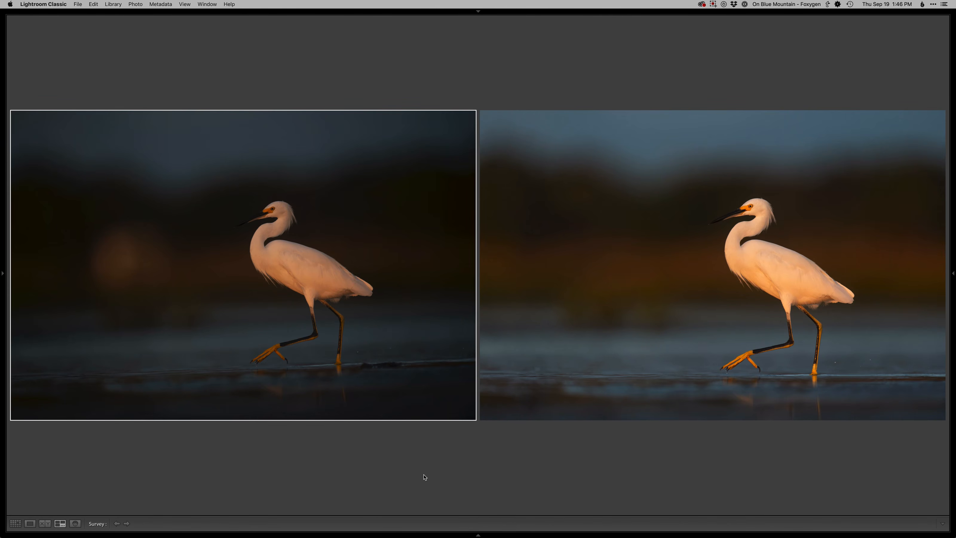
pyautogui.click(649, 325)
pyautogui.click(207, 4)
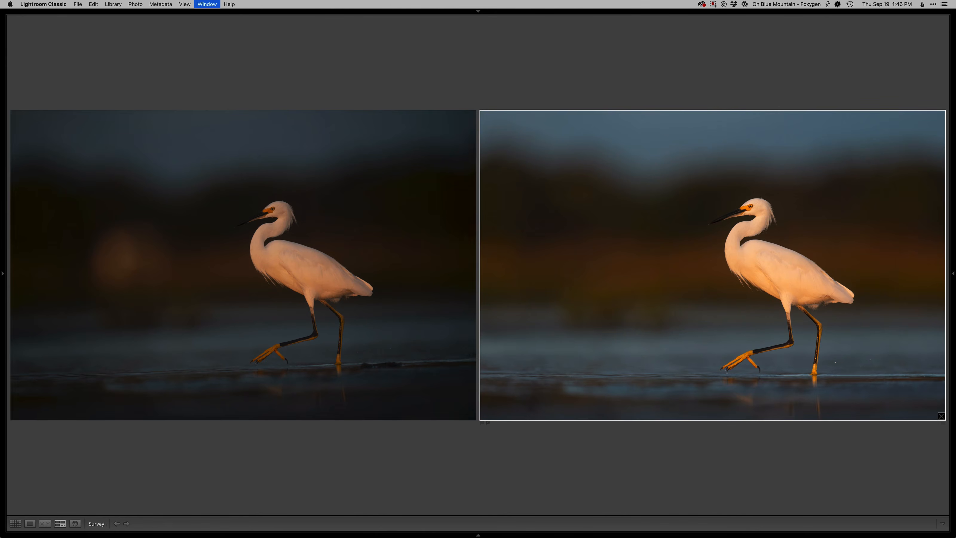